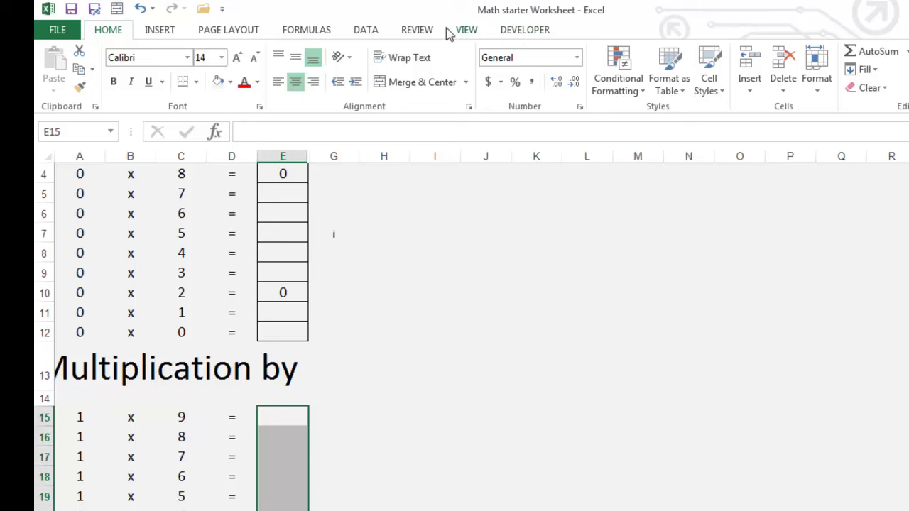
Protect the worksheet without a password and test an unlocked answer cell by entering 8 in E16 for 1 x 8
click(510, 75)
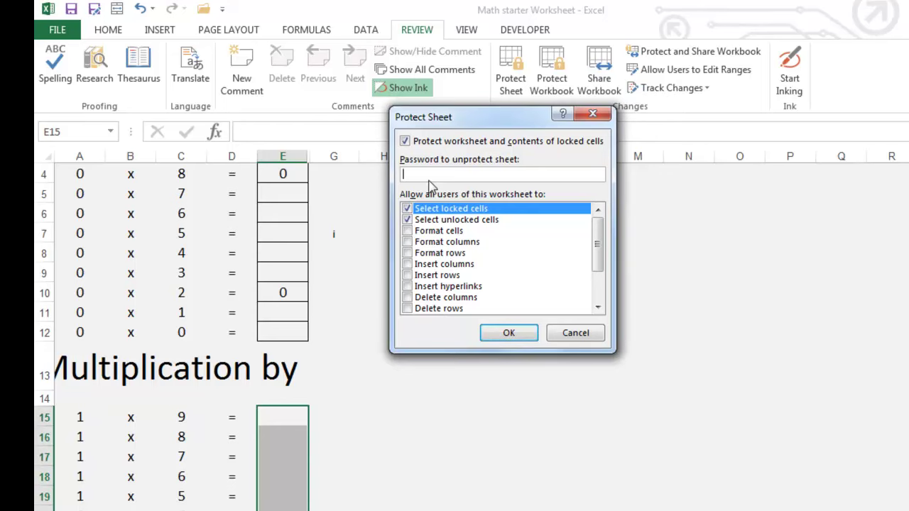
click(516, 335)
scroll(426, 384, down, 2)
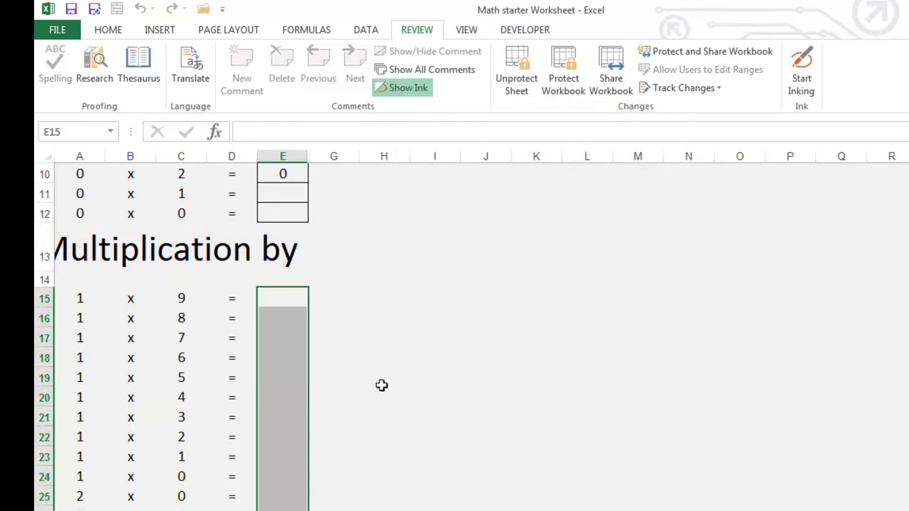
click(284, 355)
click(283, 321)
text(8)
key(Return)
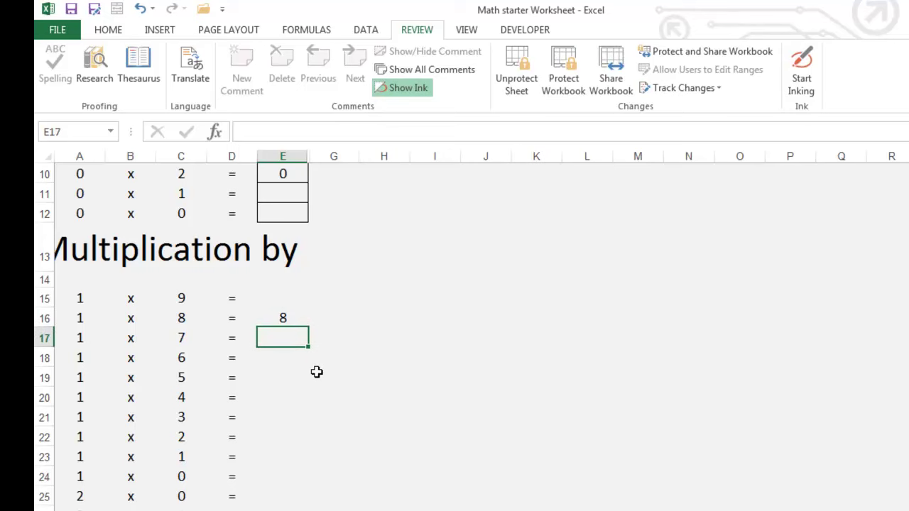
Remove the worksheet's protection and reapply it without a password
click(334, 338)
scroll(333, 338, up, 1)
click(516, 78)
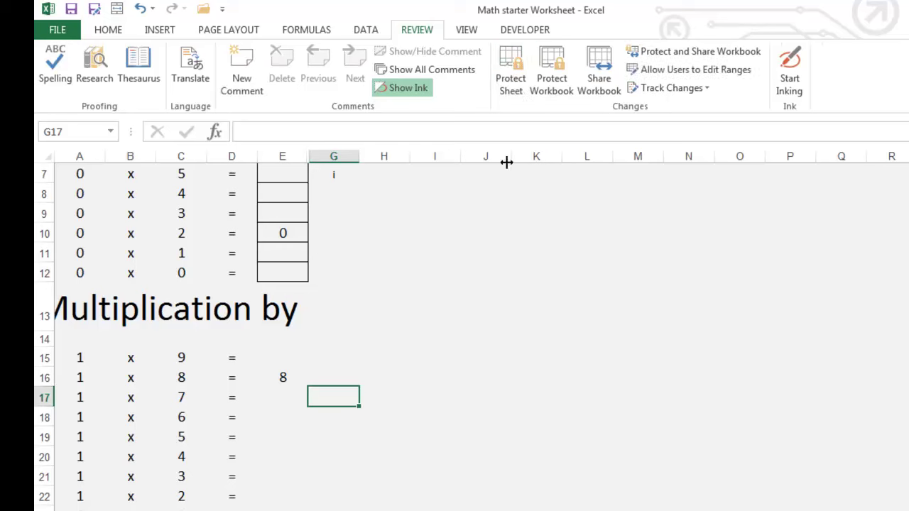
click(510, 75)
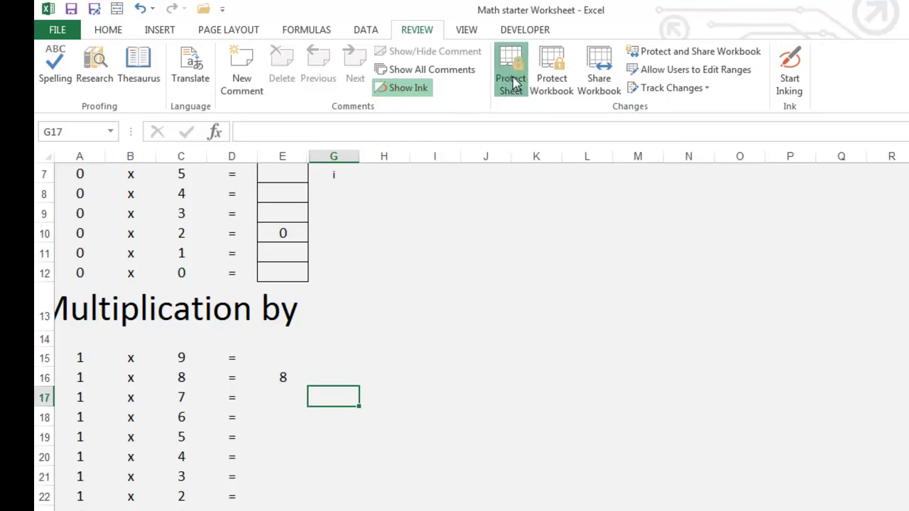
click(501, 333)
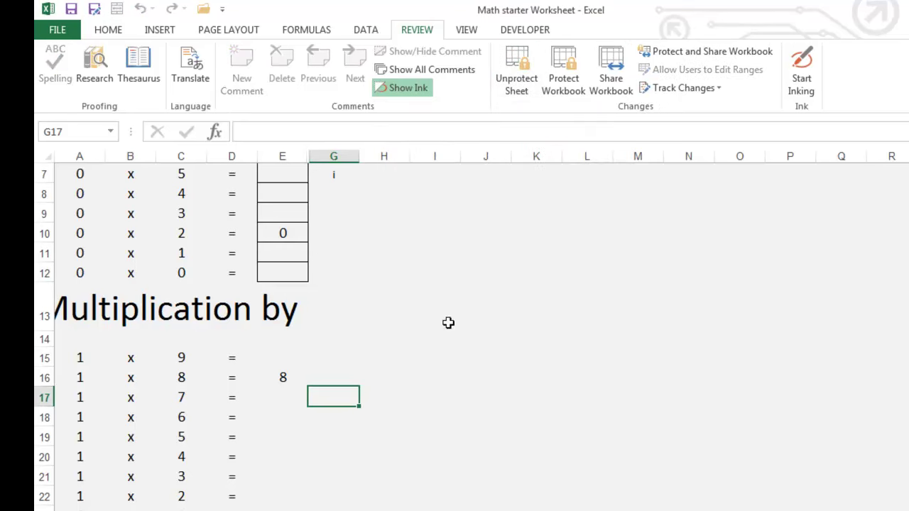
With the worksheet unprotected, unhide column F and select the feedback formula in F10
right_click(330, 183)
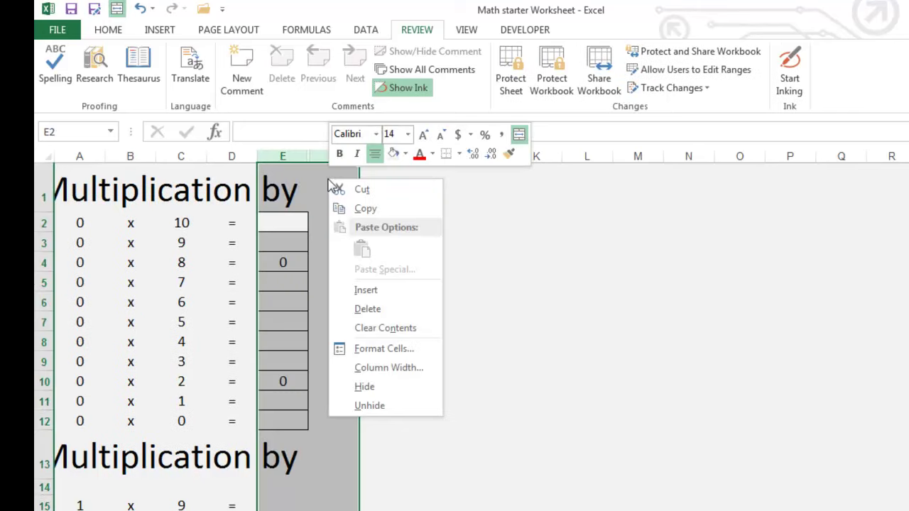
click(391, 406)
click(422, 382)
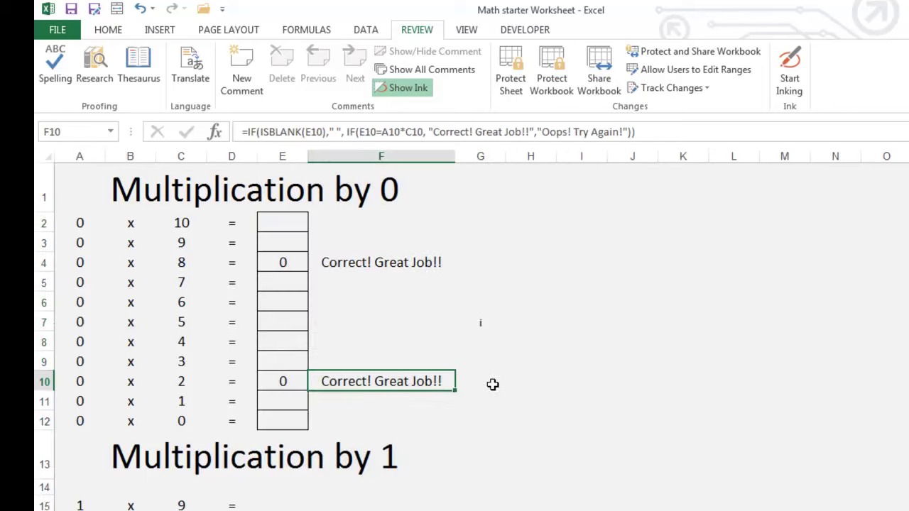
scroll(493, 384, down, 5)
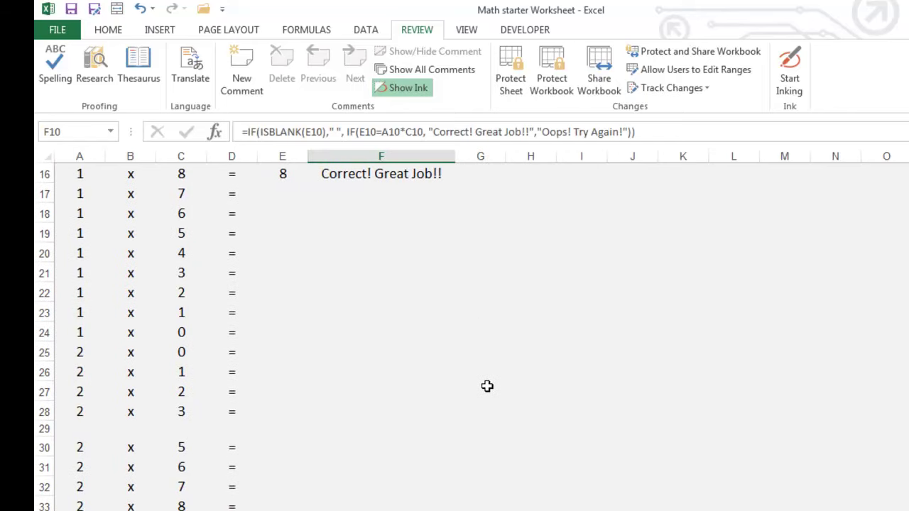
scroll(488, 386, up, 1)
scroll(488, 386, up, 1)
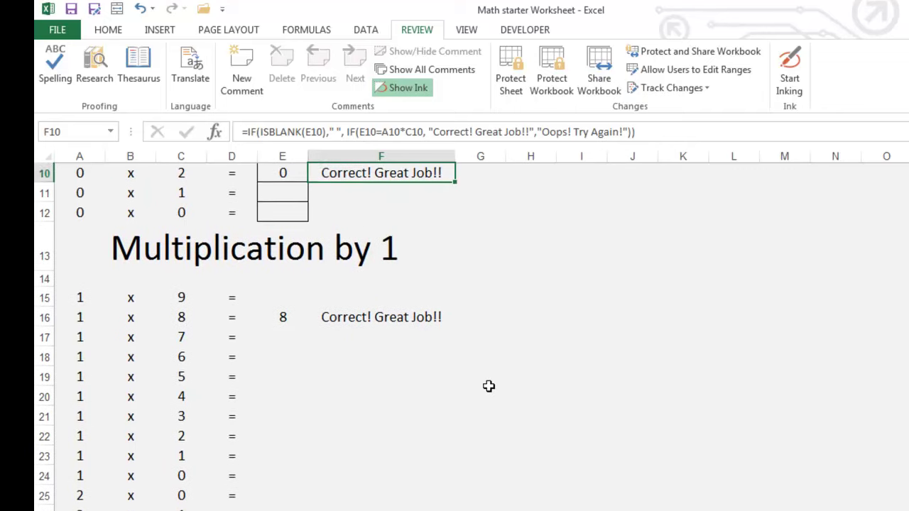
scroll(489, 386, up, 1)
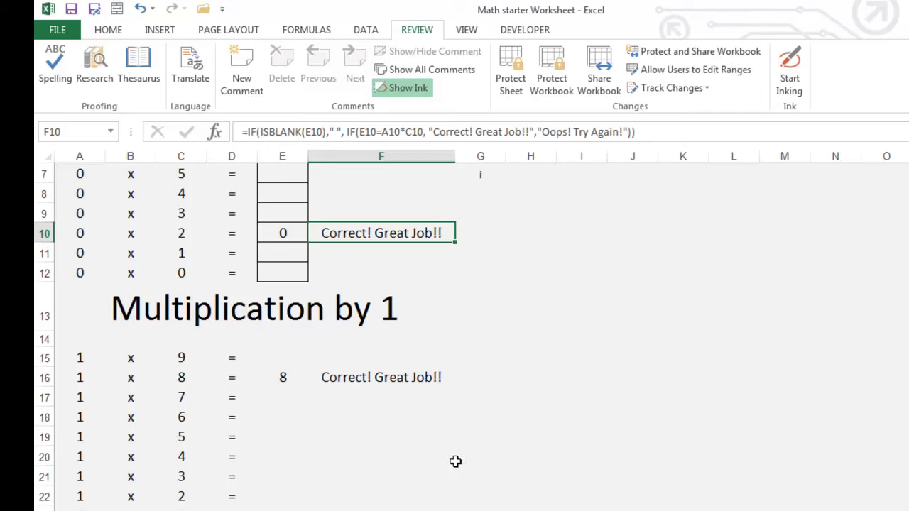
scroll(456, 462, up, 2)
click(476, 466)
scroll(476, 466, down, 2)
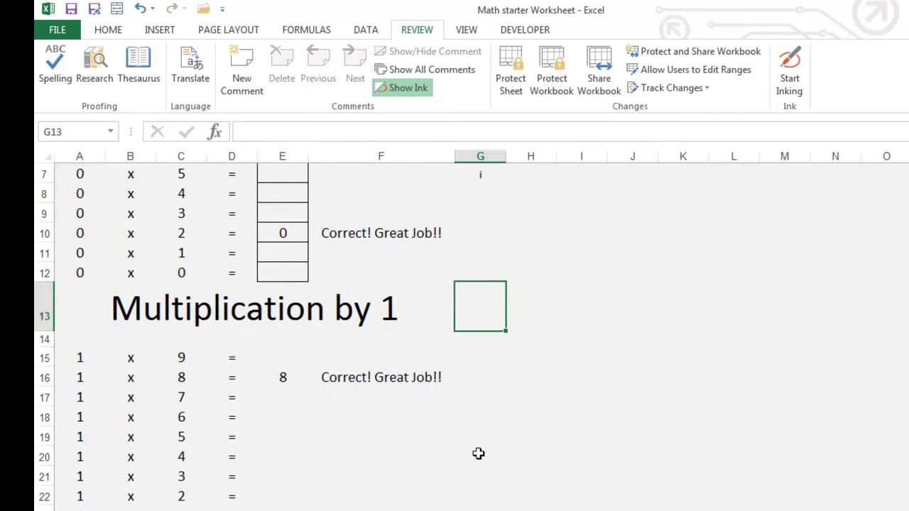
In the F15 formula, replace the text returned for a correct answer with "1"
click(373, 353)
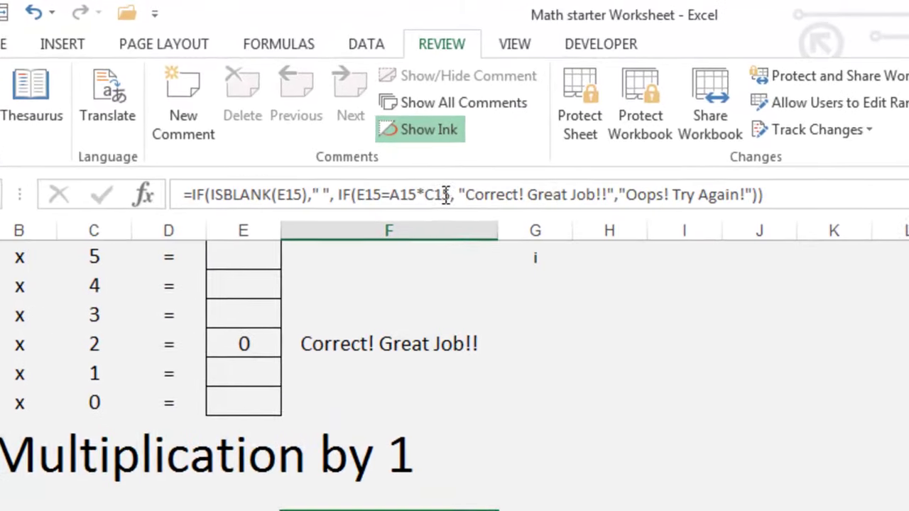
click(604, 195)
key(BackSpace)
key(BackSpace)
key(BackSpace)
key(BackSpace)
key(BackSpace)
key(BackSpace)
key(BackSpace)
key(BackSpace)
key(BackSpace)
key(BackSpace)
key(BackSpace)
key(BackSpace)
key(BackSpace)
key(BackSpace)
key(BackSpace)
key(BackSpace)
key(BackSpace)
key(BackSpace)
key(BackSpace)
key(BackSpace)
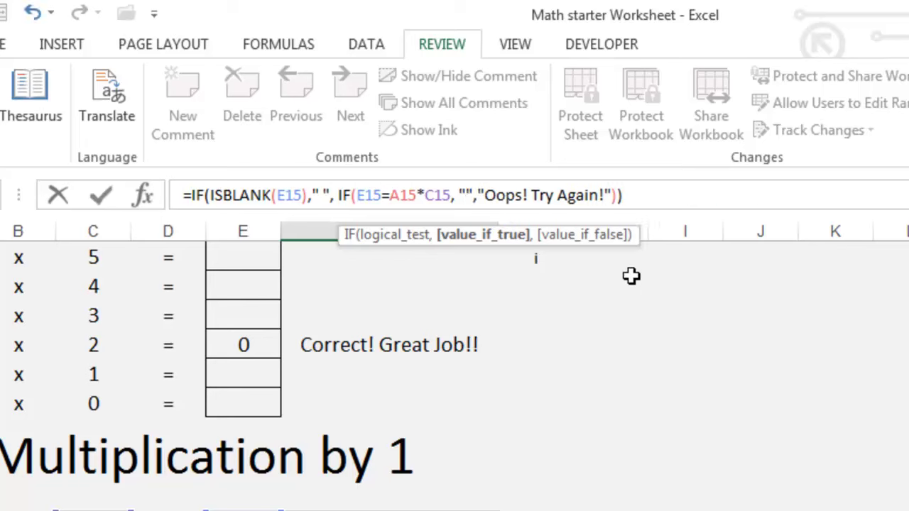
text(1)
In the F15 formula, replace the text returned for a wrong answer with "0" and commit the formula
key(End)
key(Left)
key(Left)
key(BackSpace)
key(BackSpace)
key(BackSpace)
key(BackSpace)
key(BackSpace)
key(BackSpace)
key(BackSpace)
key(BackSpace)
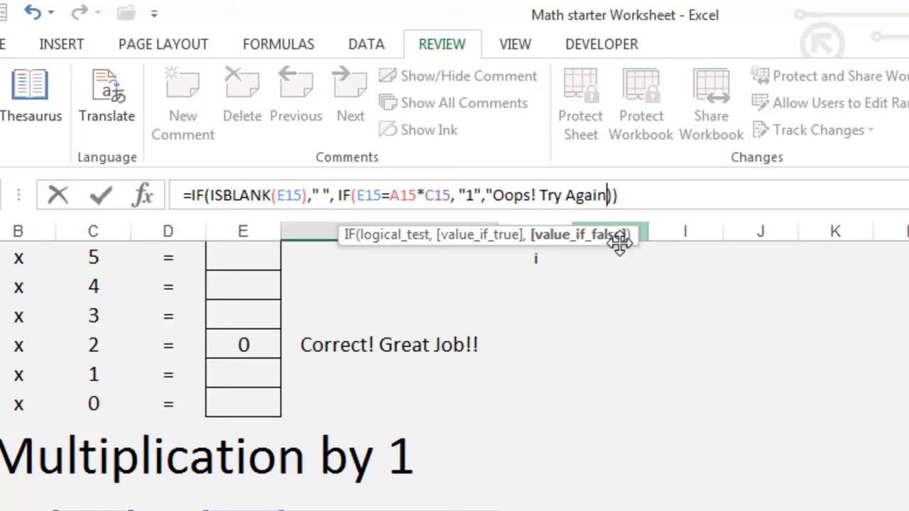
key(BackSpace)
key(BackSpace)
key(BackSpace)
key(BackSpace)
key(BackSpace)
key(BackSpace)
key(BackSpace)
key(BackSpace)
key(BackSpace)
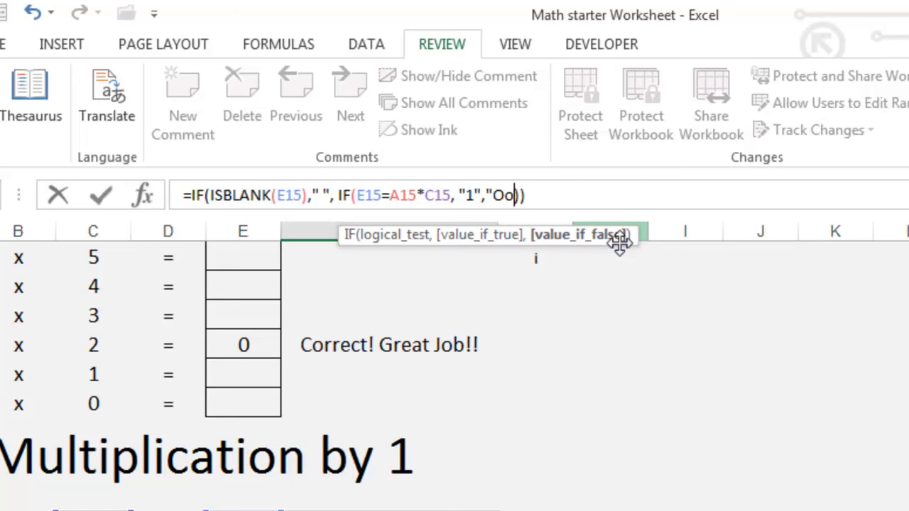
text(0")
key(Return)
Test the F15 scoring formula by entering 9 and, in its place, 0 in E15 as the answer to 1 x 9
click(197, 402)
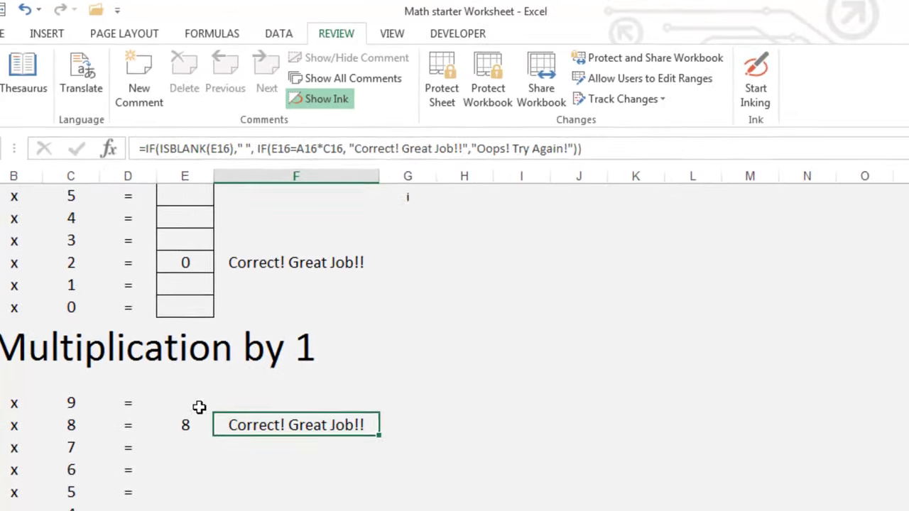
text(9)
key(Return)
click(197, 403)
text(0)
key(Return)
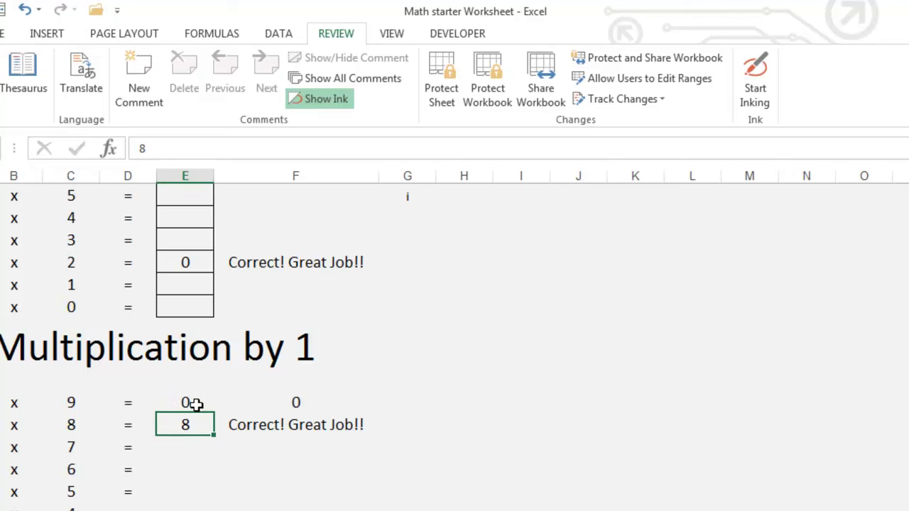
Fill the scoring formula from F15 down to F36
click(292, 405)
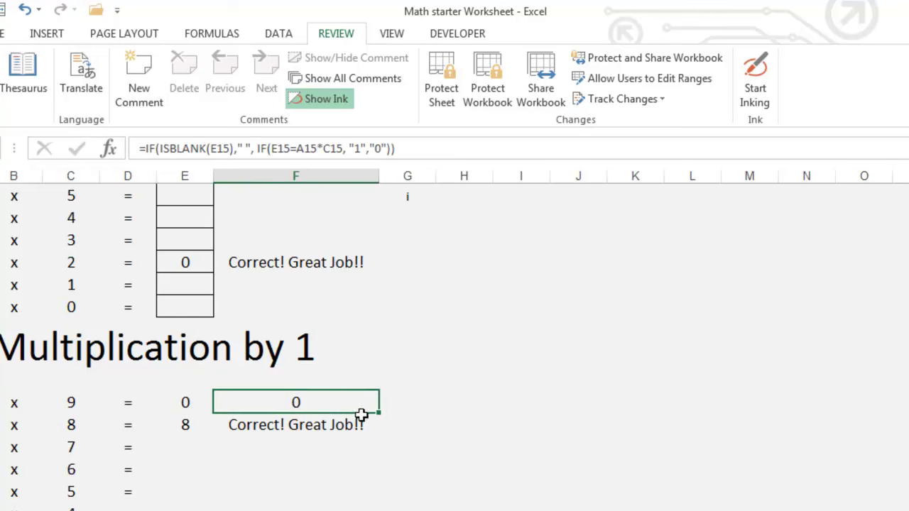
drag(381, 410, 355, 474)
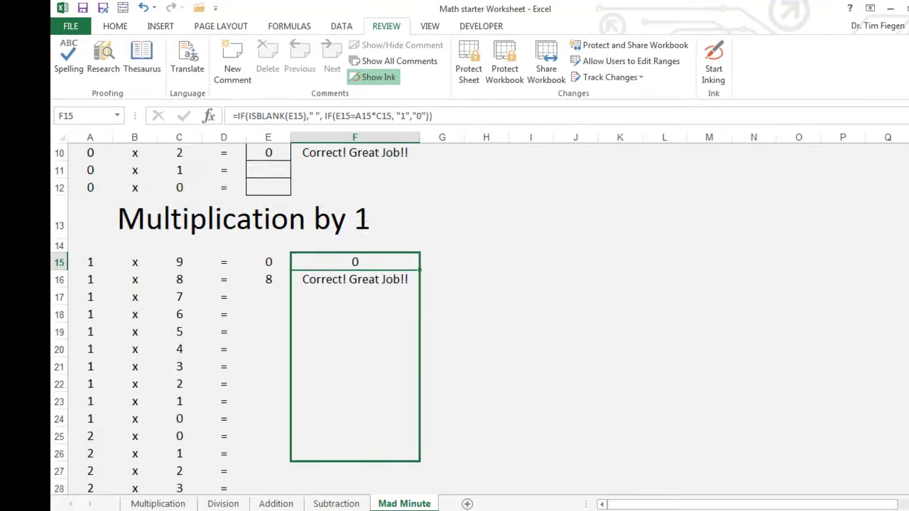
scroll(412, 426, down, 2)
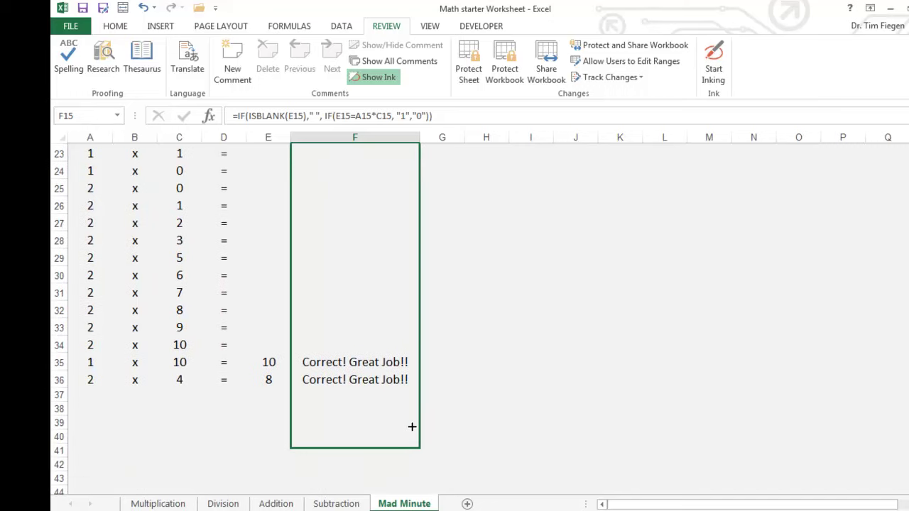
drag(412, 380, 412, 380)
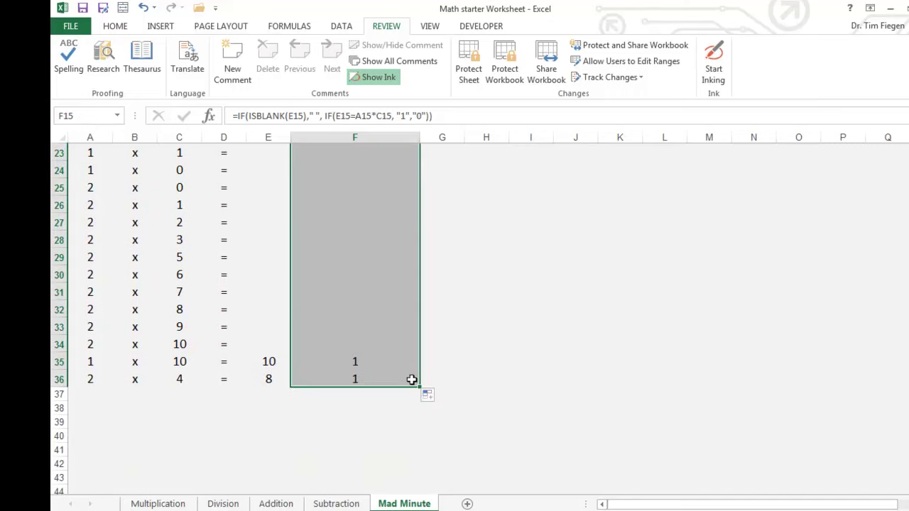
Insert a SUM function in F37 with E15 as Number1 and E36 as Number2
scroll(403, 376, up, 4)
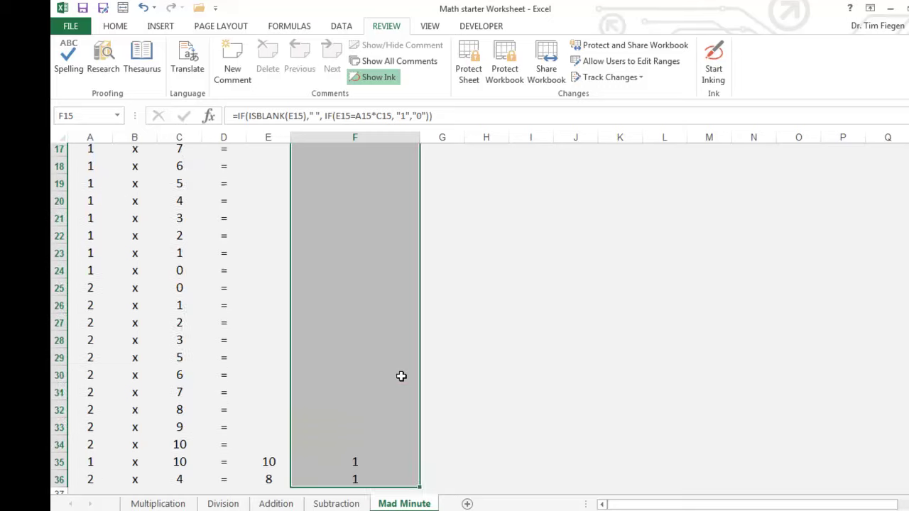
scroll(355, 300, down, 4)
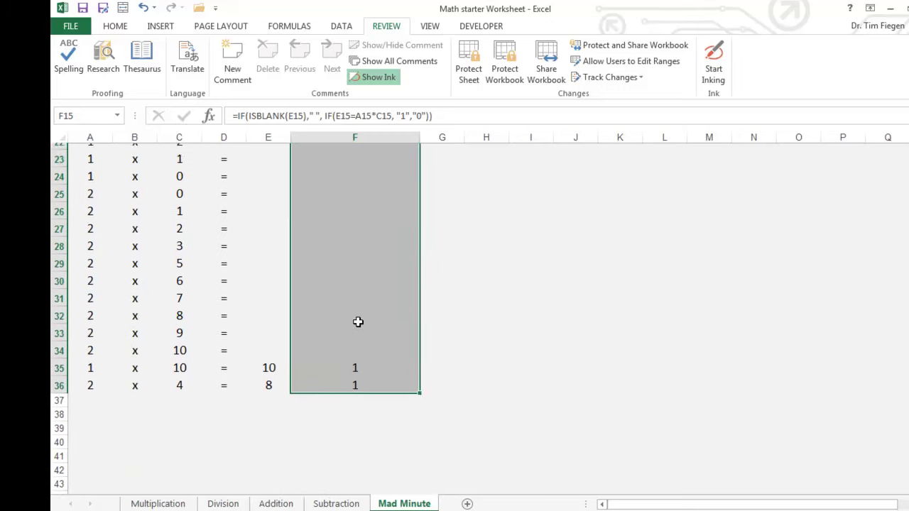
click(352, 396)
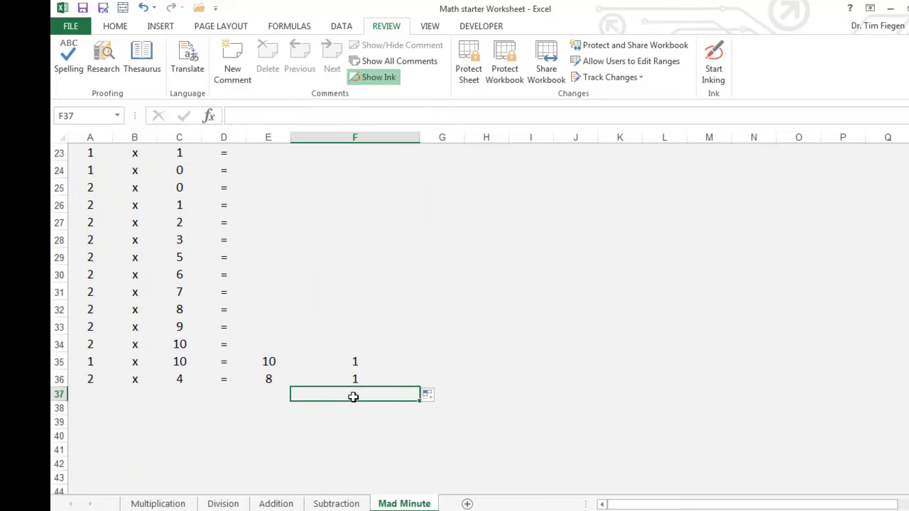
click(341, 25)
click(282, 27)
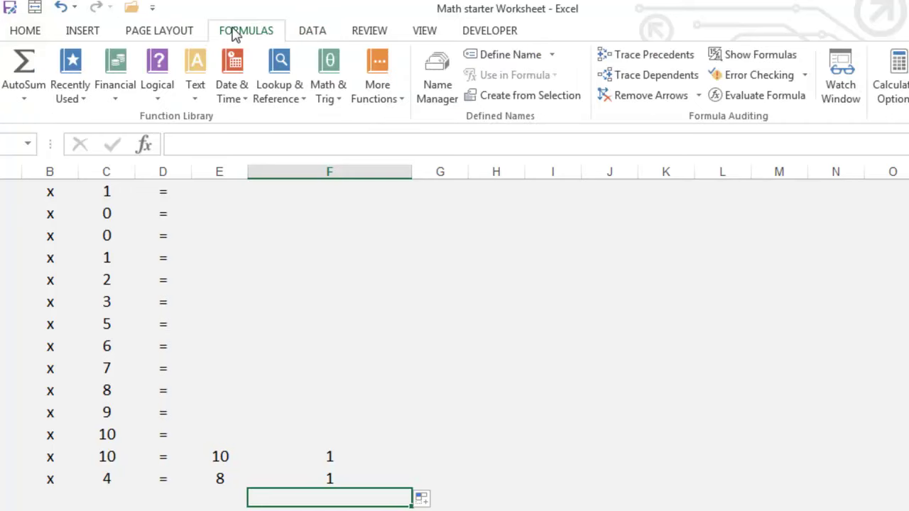
text(=)
key(shift+F3)
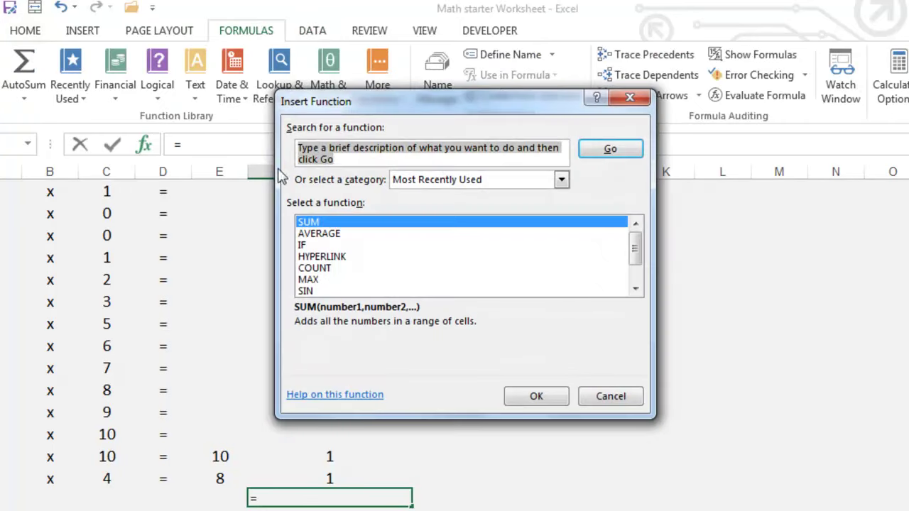
click(537, 396)
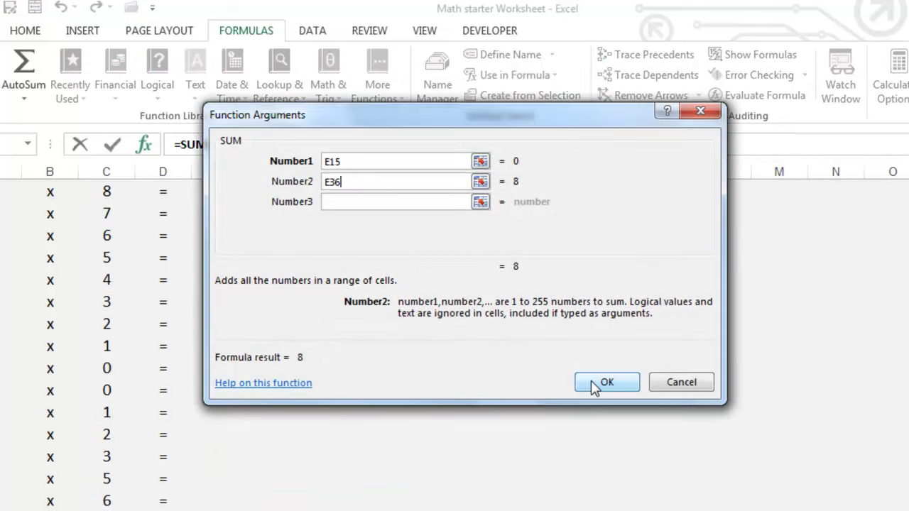
click(592, 381)
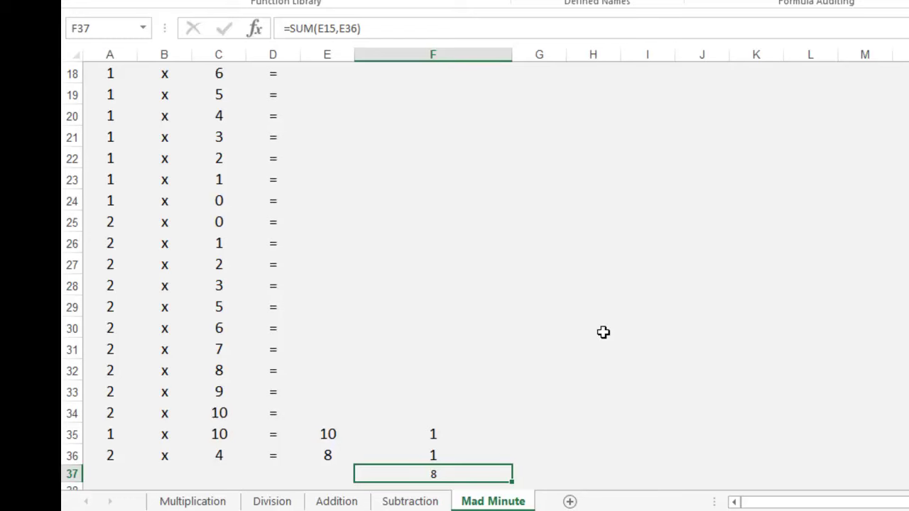
Hide column F, which holds the scoring formulas
scroll(562, 339, up, 1)
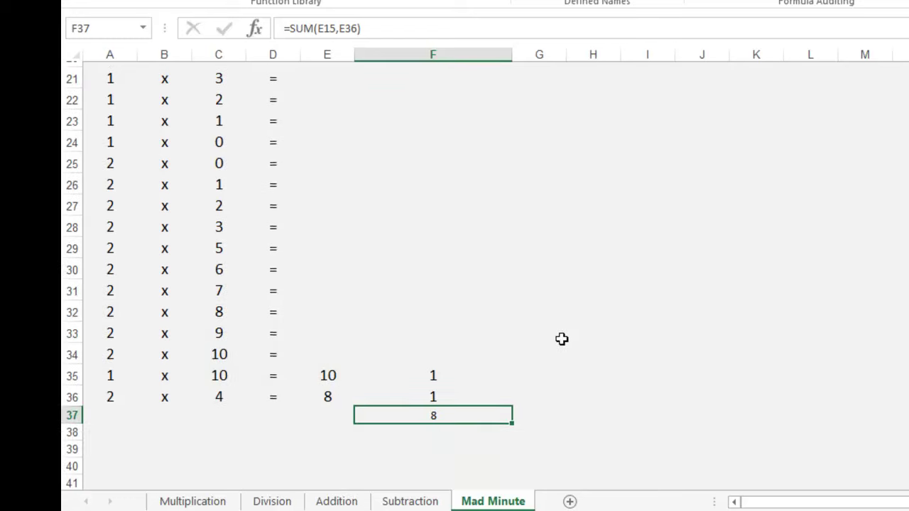
click(407, 49)
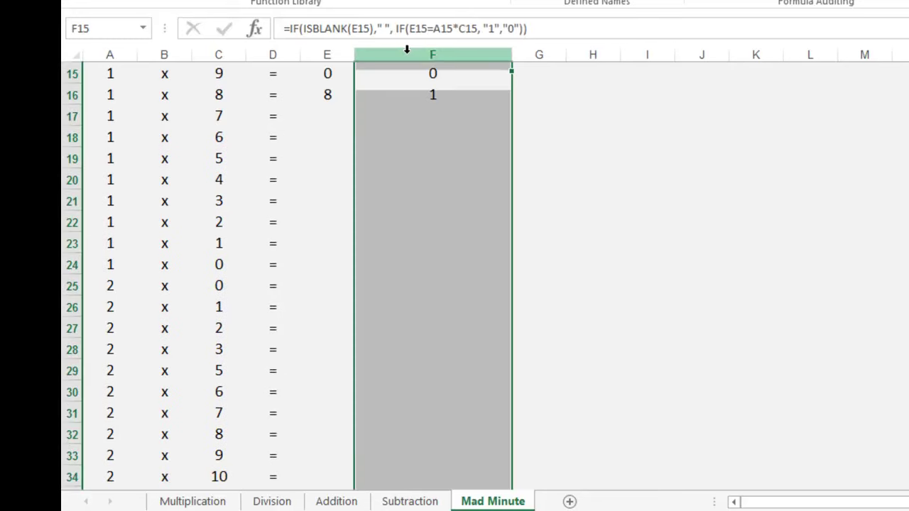
right_click(375, 87)
click(413, 267)
Enter 7 in E17 and 5 in E18 as answers to 1 x 7 and 1 x 6
scroll(432, 355, down, 5)
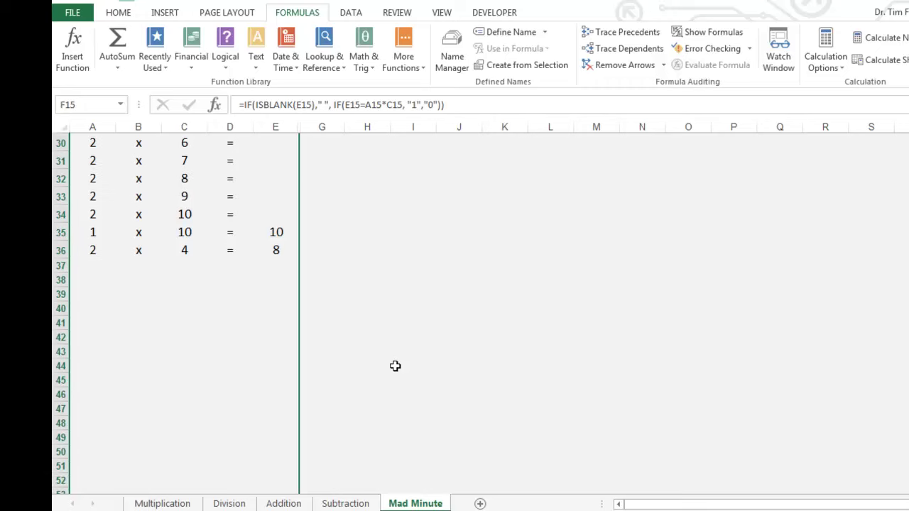
scroll(404, 356, up, 10)
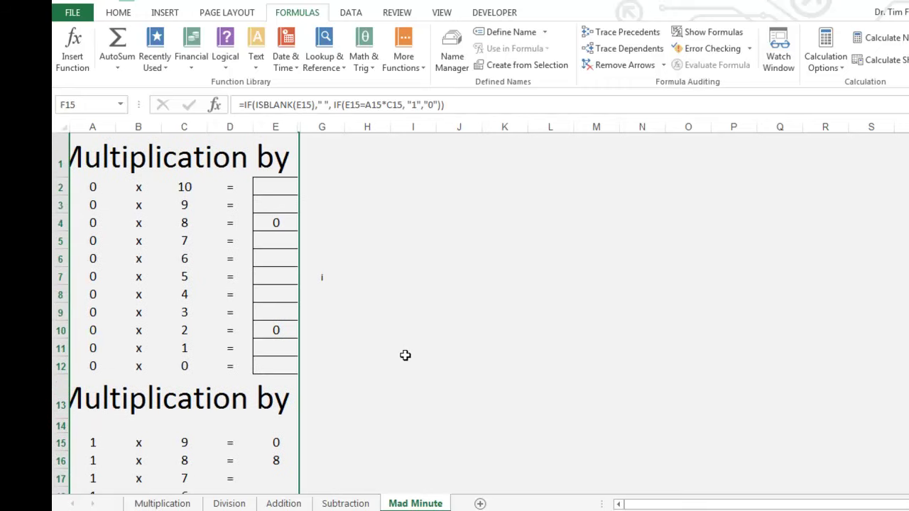
scroll(405, 354, down, 1)
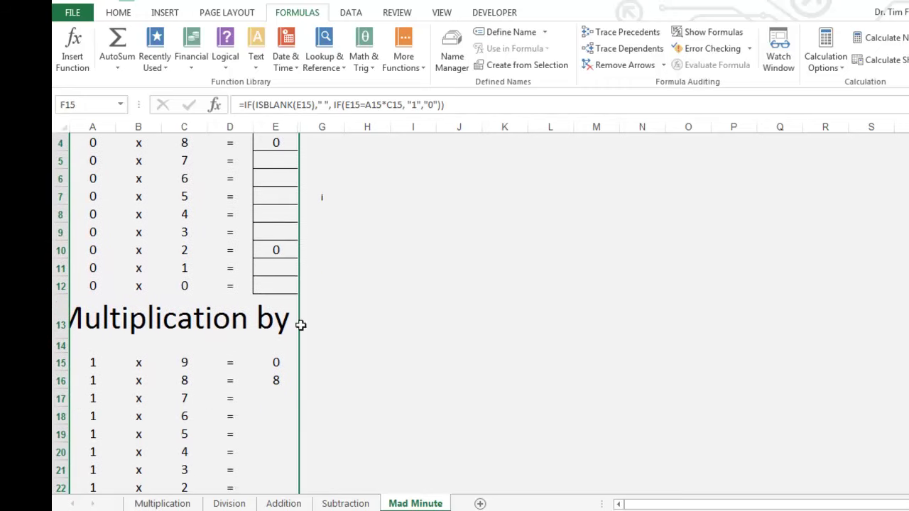
scroll(300, 320, down, 2)
click(283, 291)
text(7)
key(Return)
text(5)
key(Return)
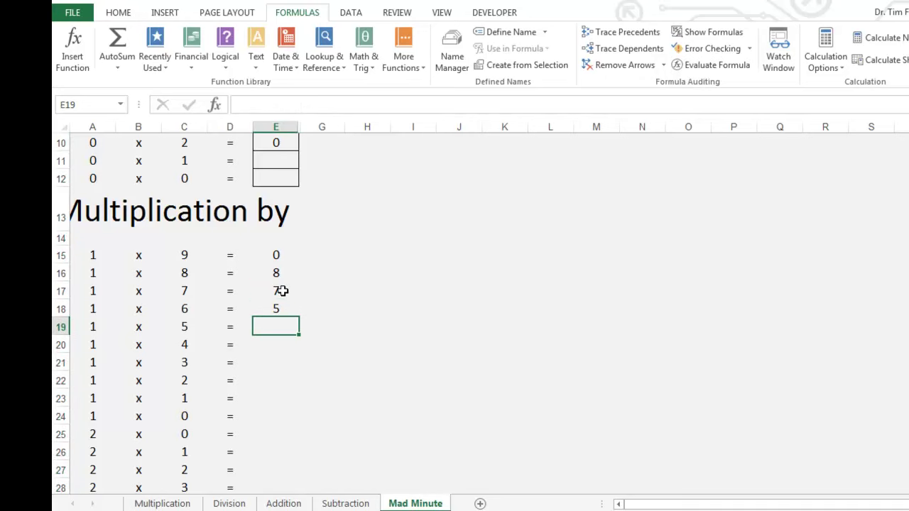
Enter 9 in E19, 3 in E20, 4 in E22 and 2 in E23 as test answers, leaving E21 blank
text(9)
key(Return)
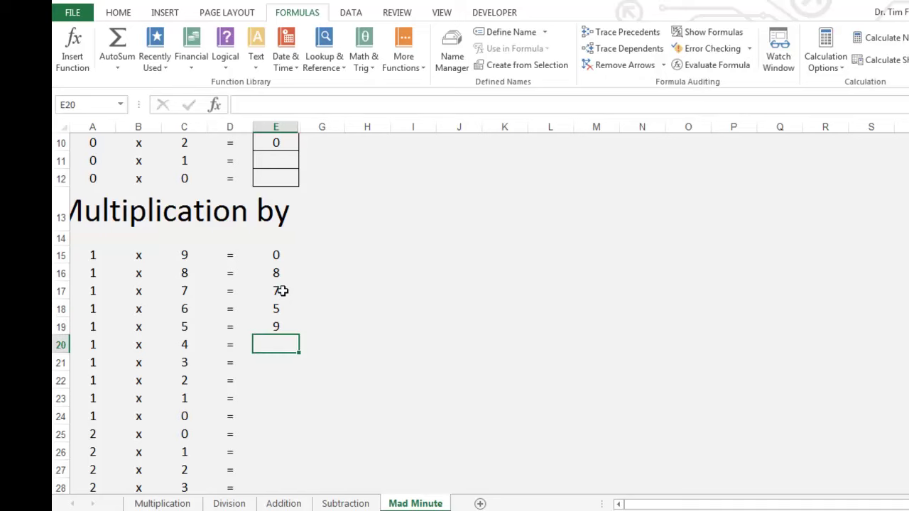
text(3)
key(Return)
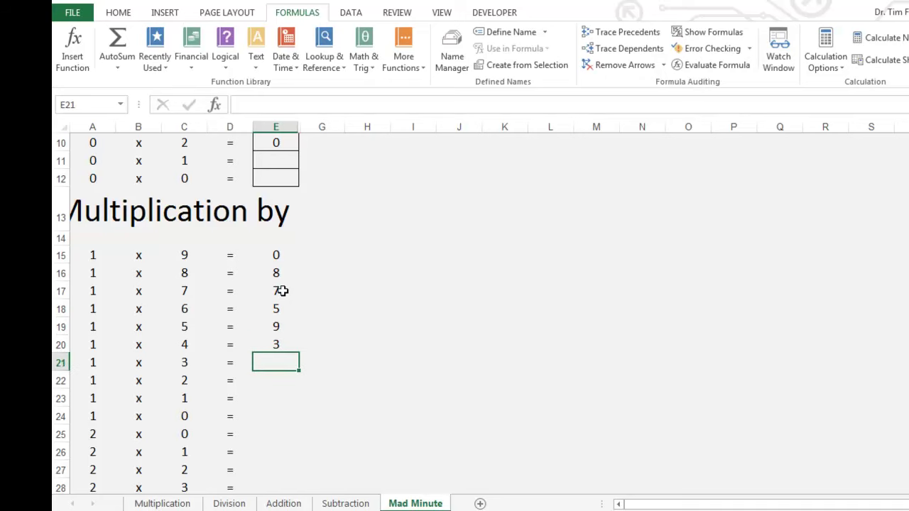
key(Return)
text(4)
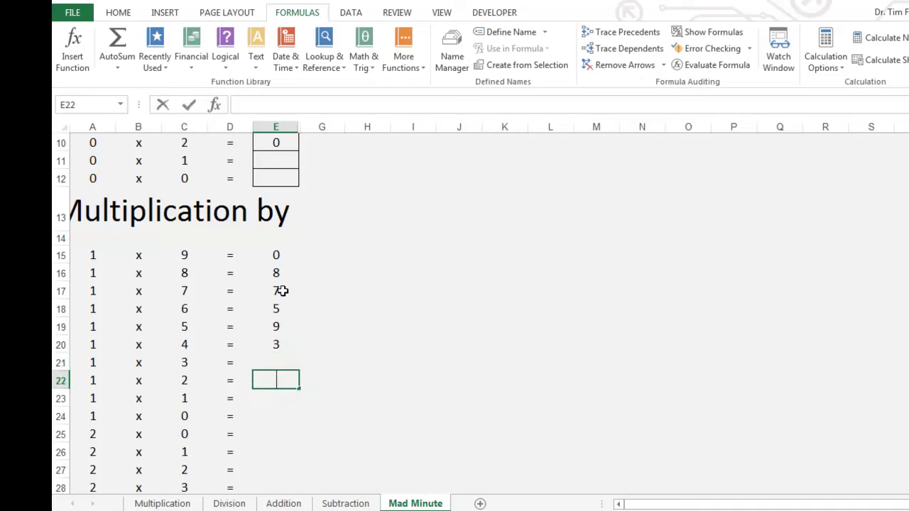
key(Return)
text(2)
key(Return)
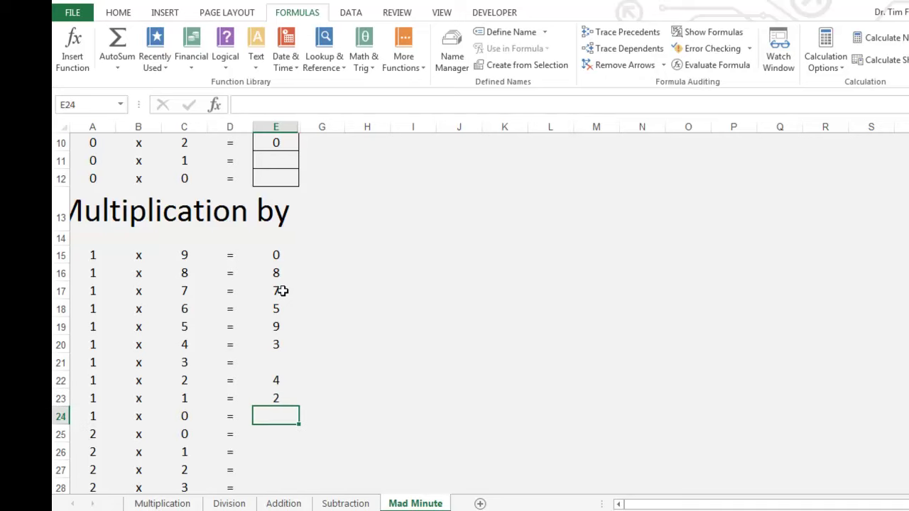
Enter 0 in E24, 0 in E25 and 2 in E26 as answers to 1 x 0, 2 x 0 and 2 x 1
text(0)
key(Return)
text(0)
key(Return)
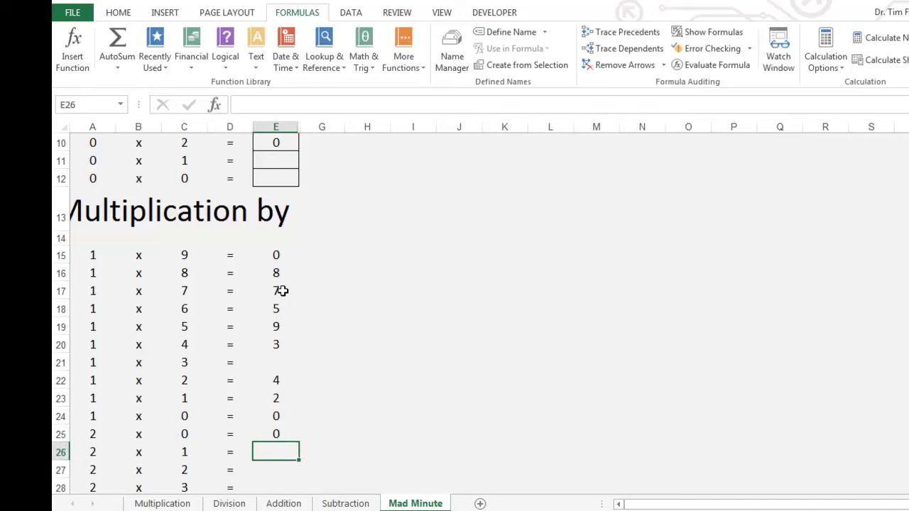
text(2)
key(Return)
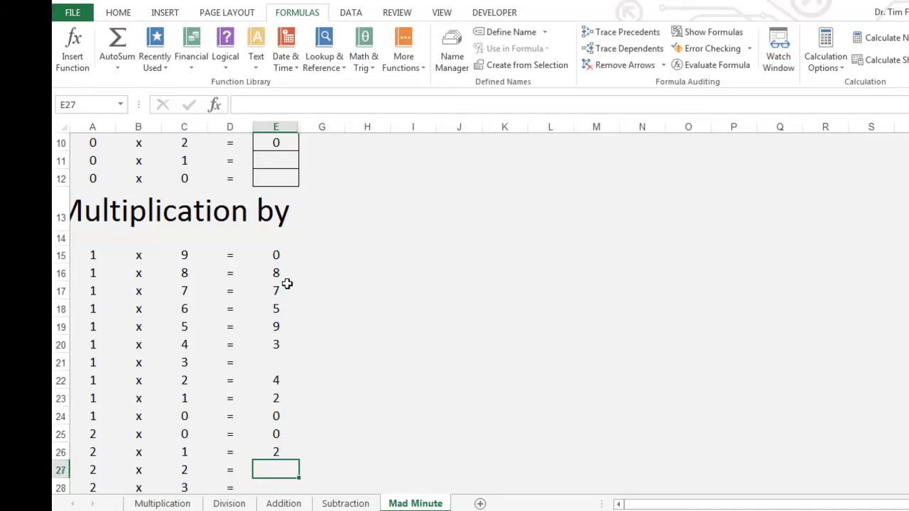
Unhide column F between columns E and G to bring back the scoring formulas
scroll(291, 284, down, 2)
scroll(298, 283, down, 1)
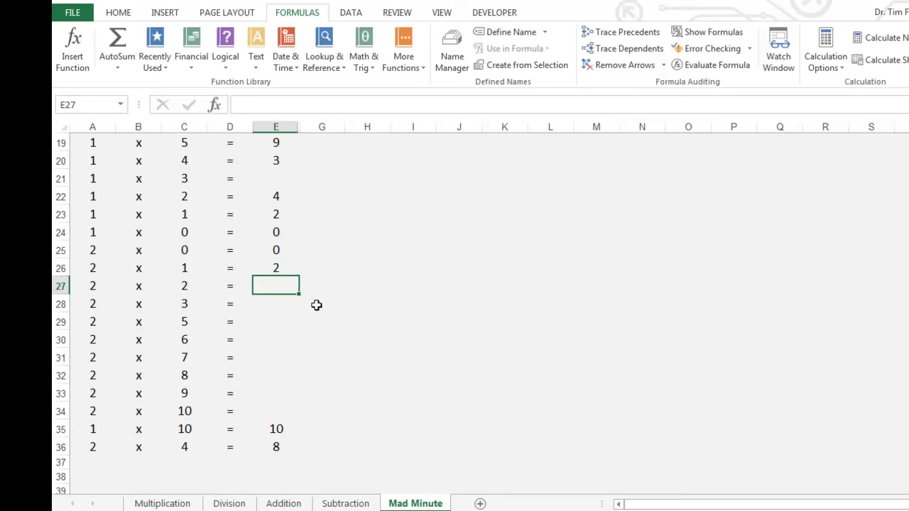
scroll(316, 306, down, 1)
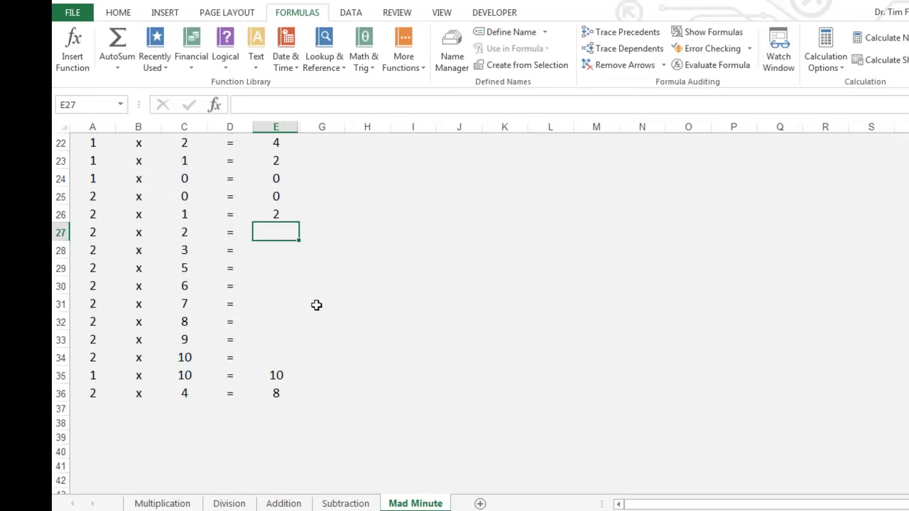
scroll(316, 306, up, 1)
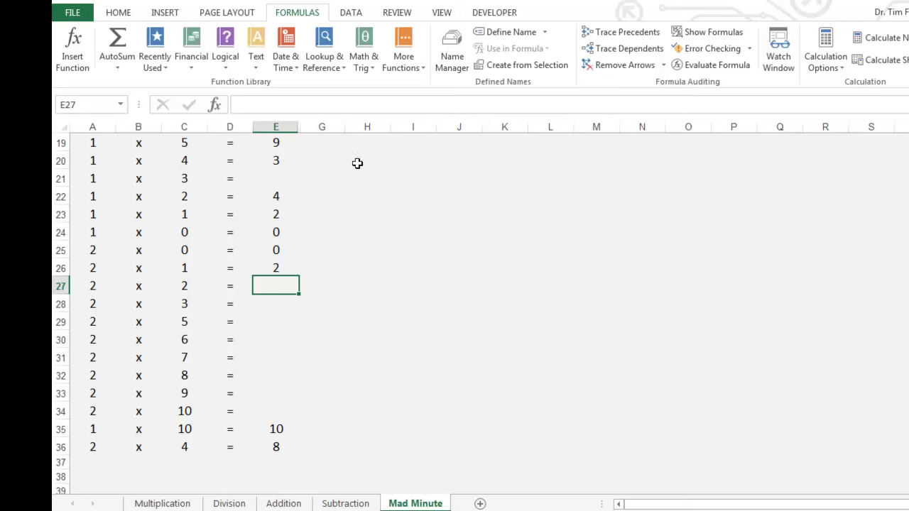
drag(277, 125, 319, 128)
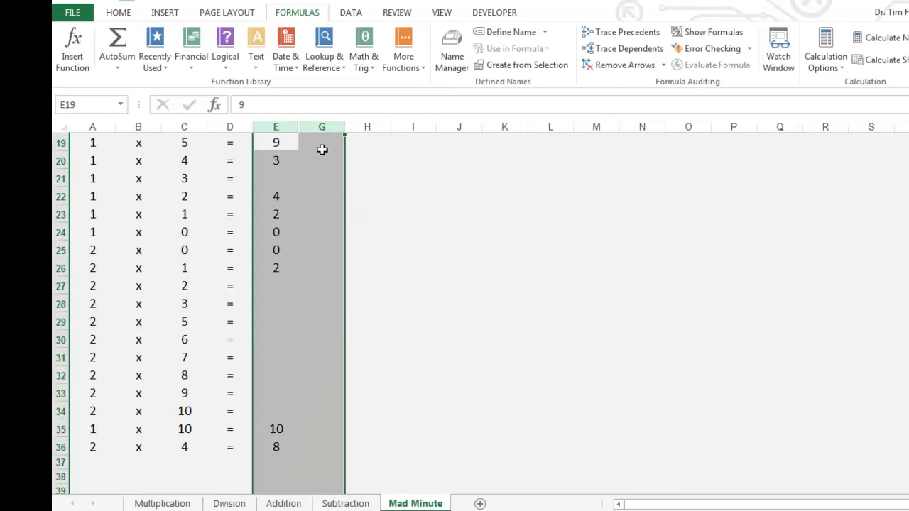
right_click(322, 149)
click(362, 354)
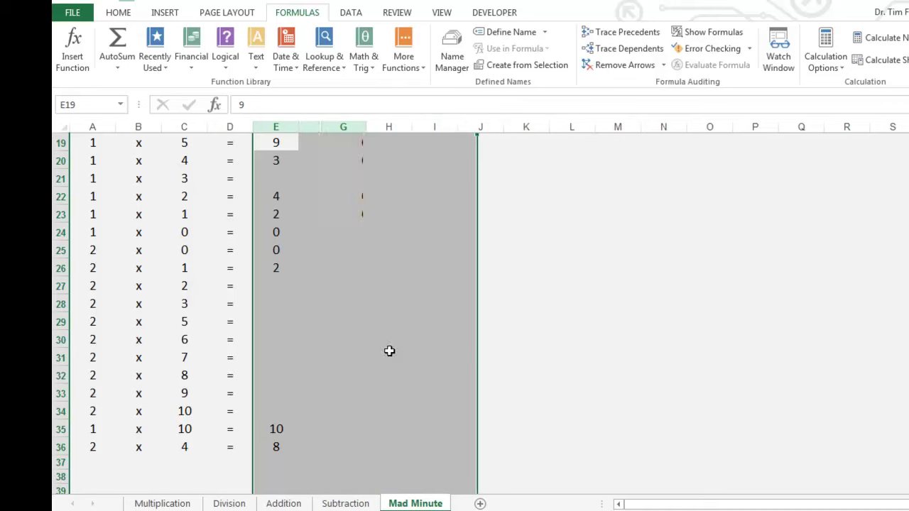
scroll(467, 343, down, 3)
click(465, 344)
Review the scores in column F against the answers in column E and inspect the total formula in F37
scroll(422, 331, up, 3)
scroll(422, 331, up, 3)
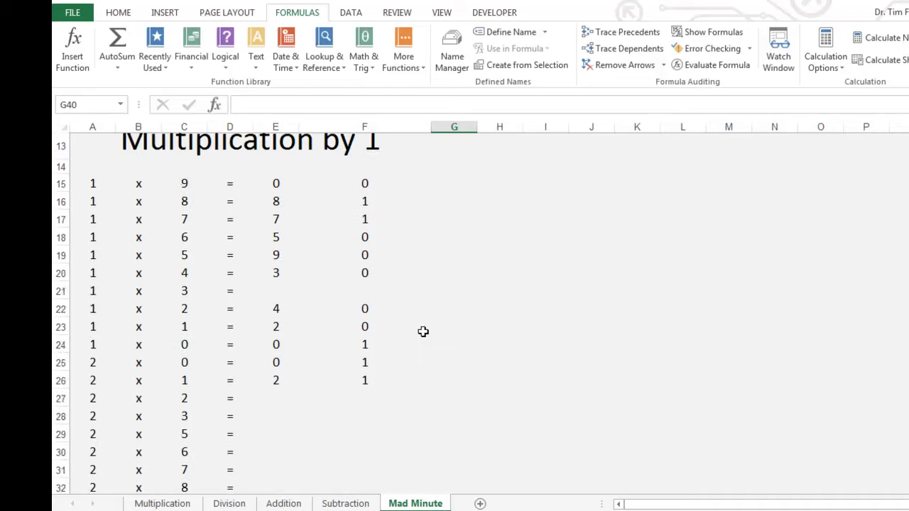
scroll(422, 332, down, 3)
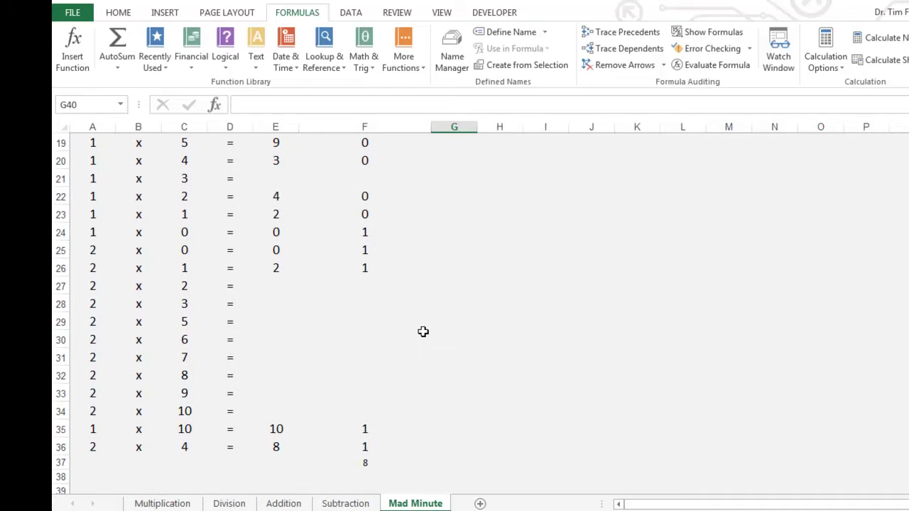
click(366, 463)
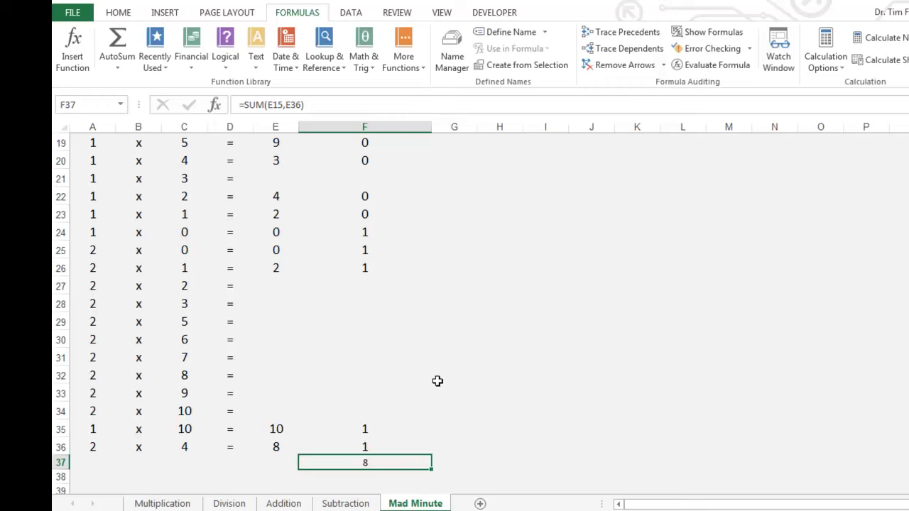
scroll(438, 382, up, 1)
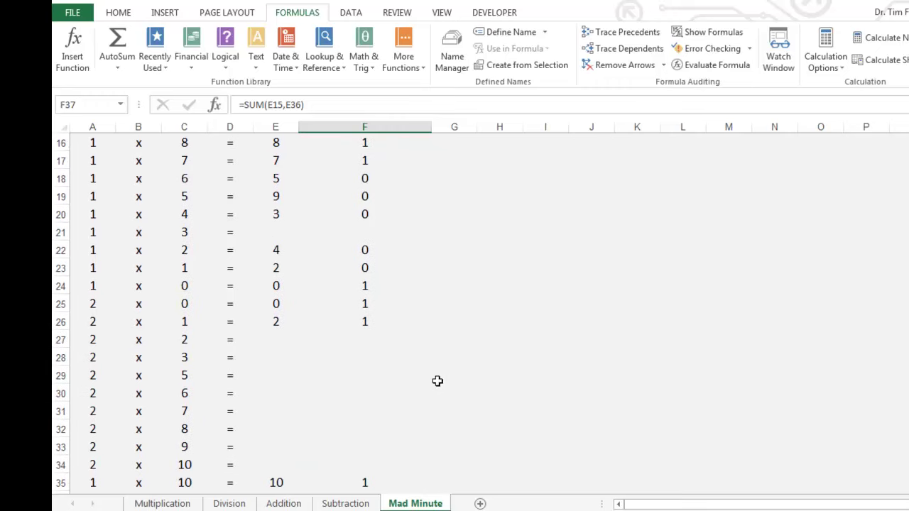
scroll(437, 381, up, 5)
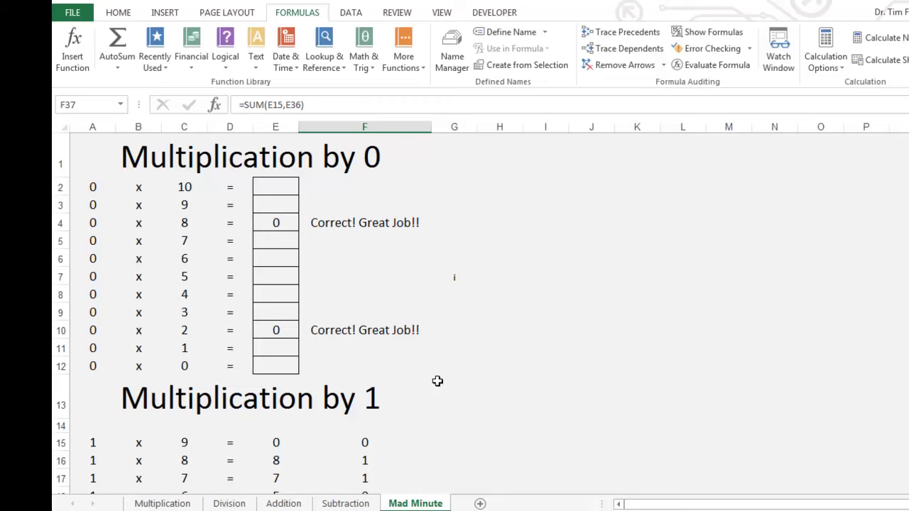